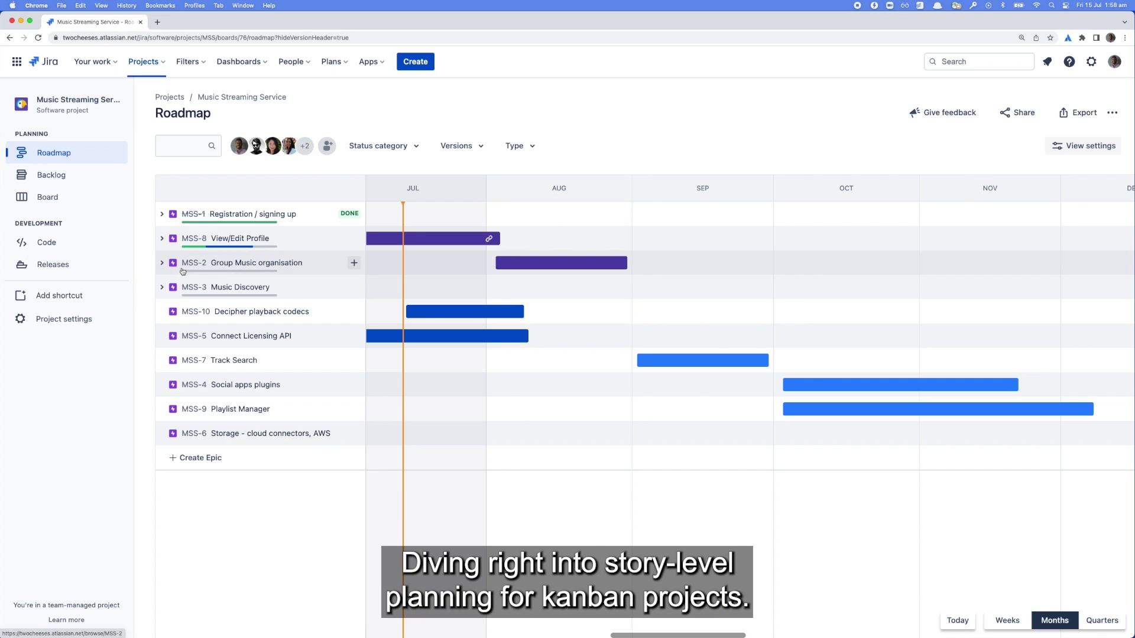
# - Expand Music Discovery and schedule stories MSS-17 to MSS-20 as staggered bars, MSS-20 from 2022/08/15
pyautogui.click(160, 289)
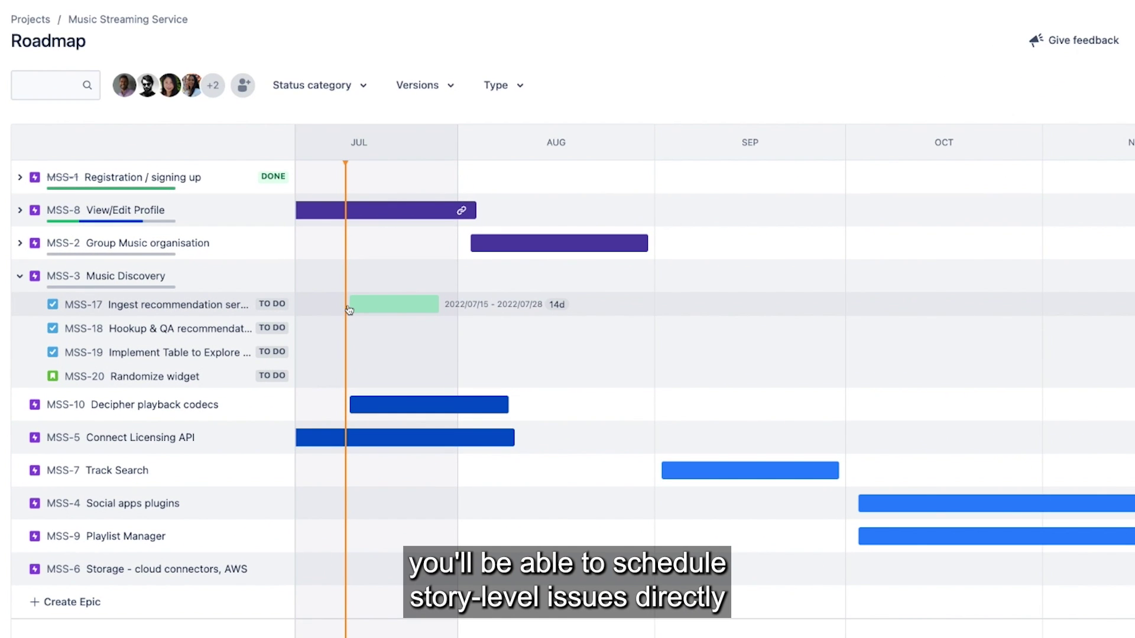
pyautogui.click(353, 306)
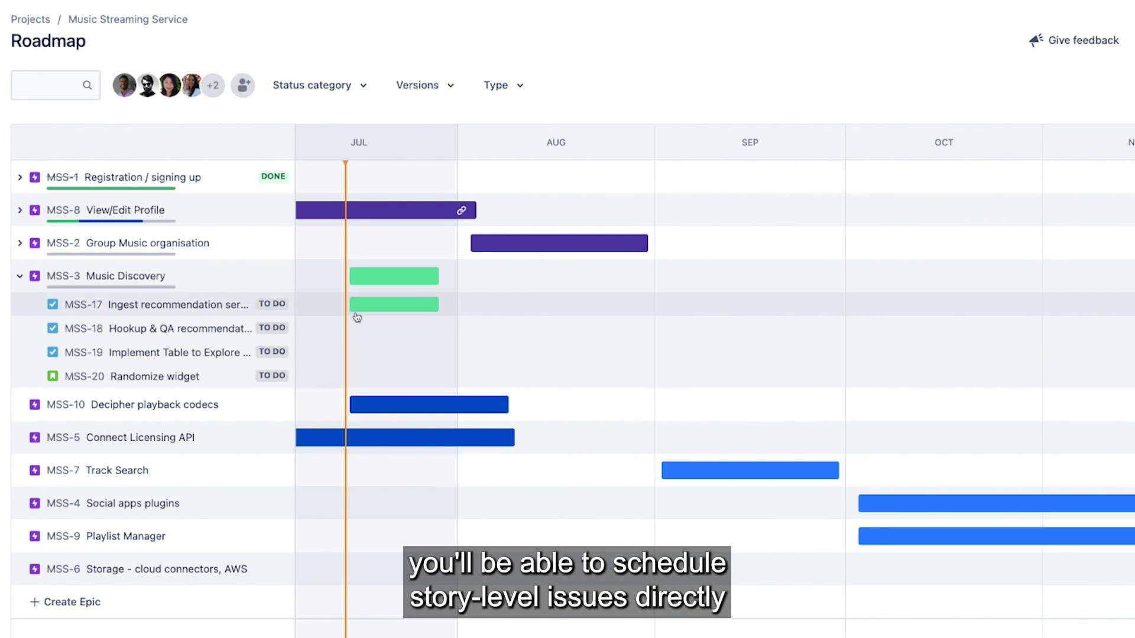
pyautogui.click(385, 329)
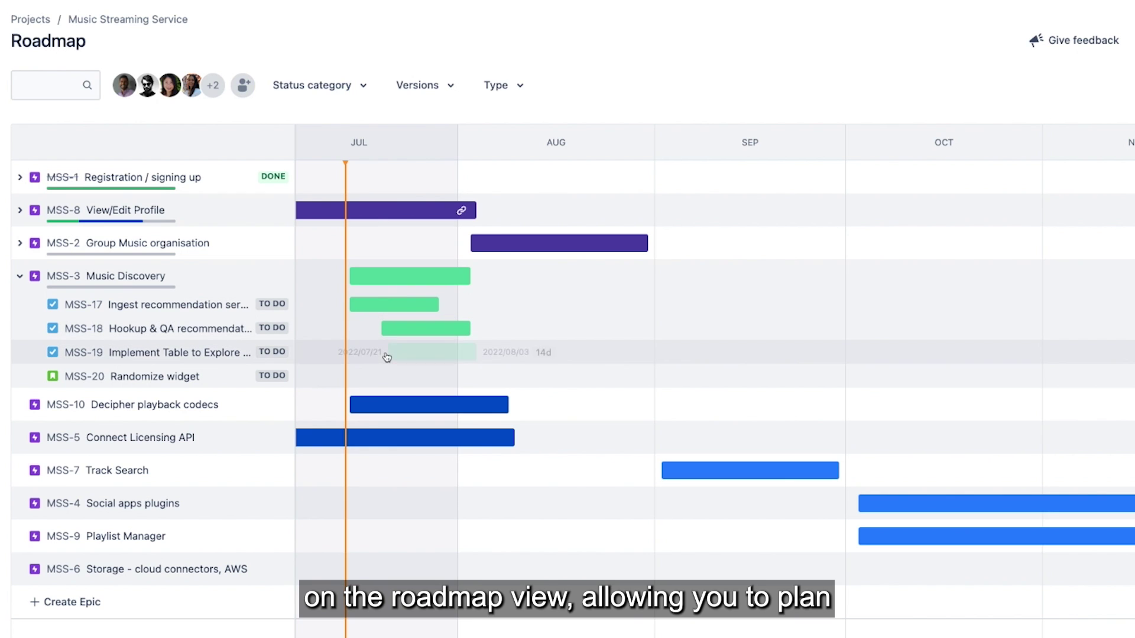
pyautogui.click(466, 354)
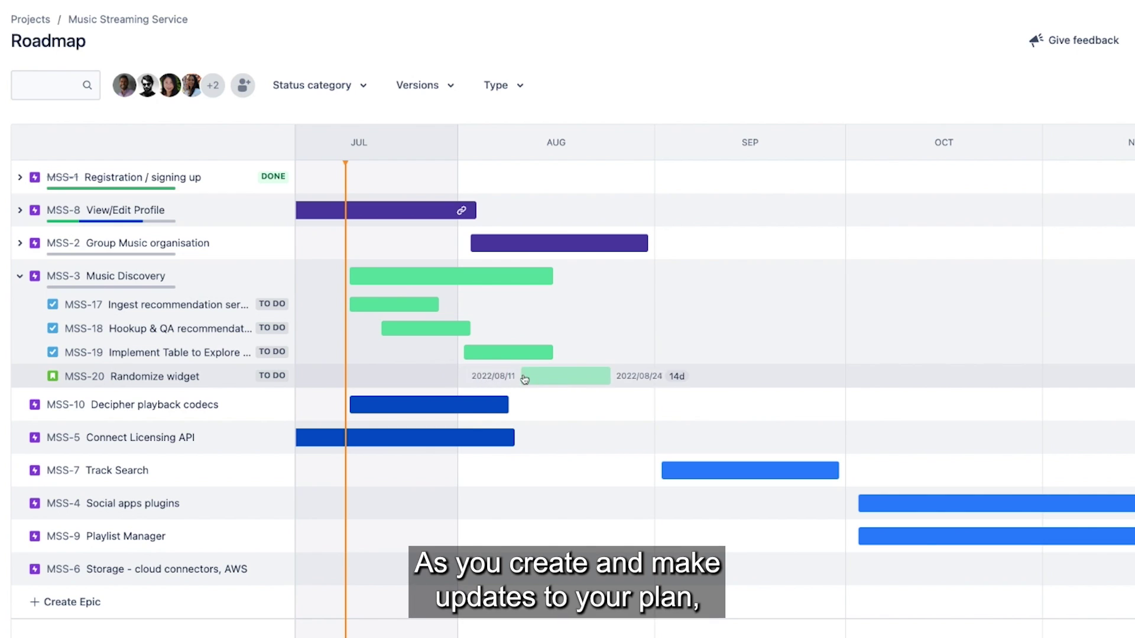
pyautogui.click(546, 379)
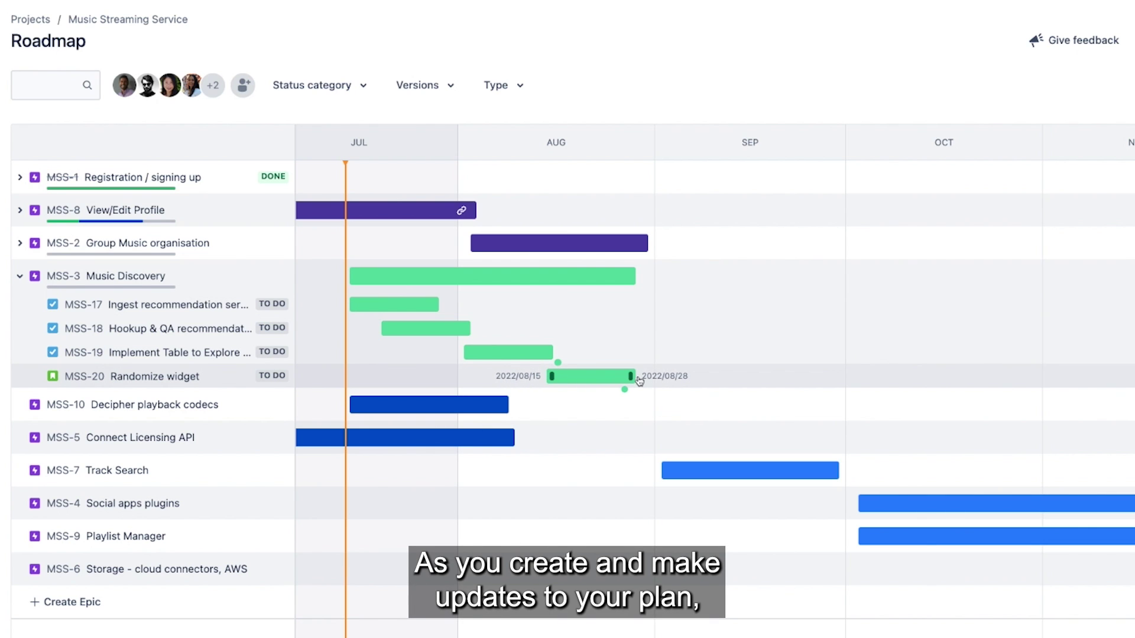
# - Shorten MSS-18, extend MSS-20 to 2022/08/30, and shift the epic to 2022/07/16–2022/08/31
pyautogui.moveTo(465, 328)
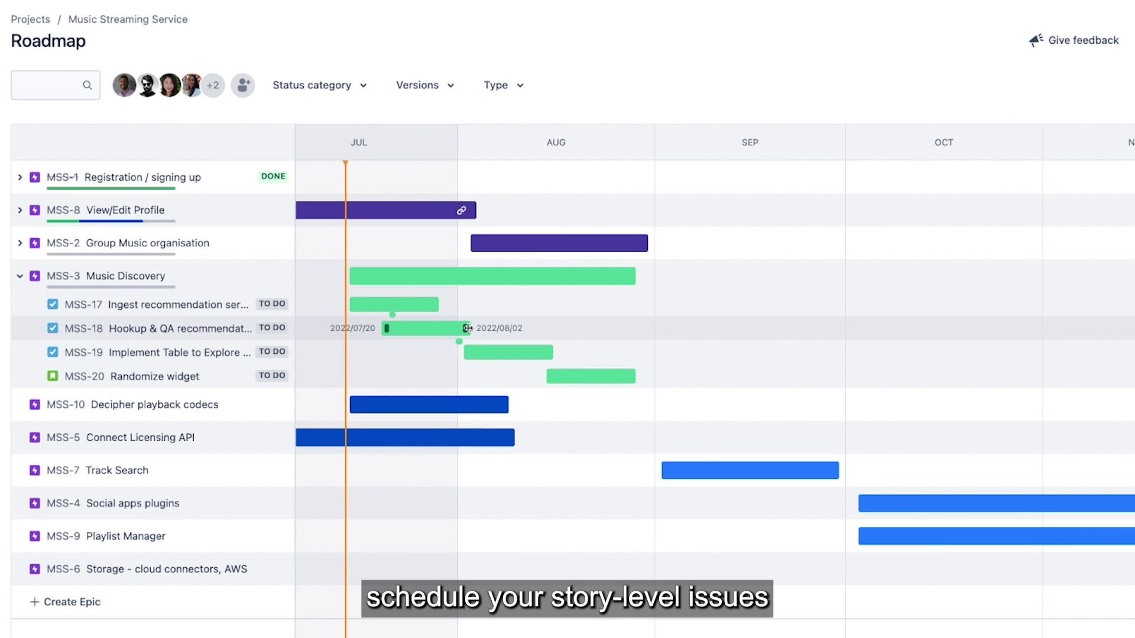
pyautogui.moveTo(467, 328); pyautogui.dragTo(470, 352)
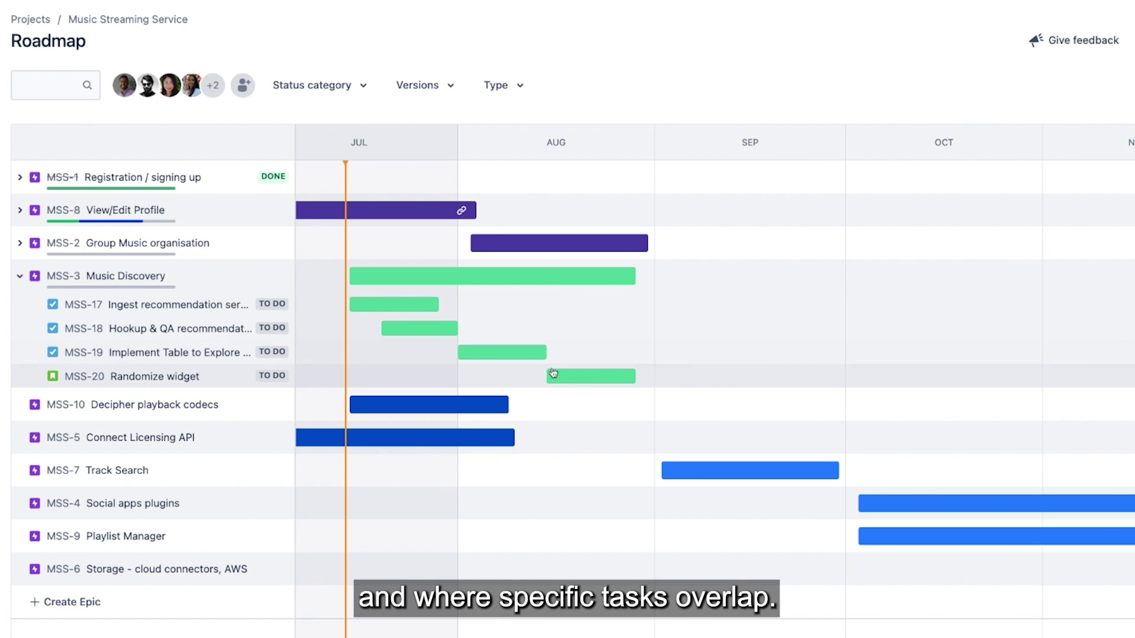
pyautogui.moveTo(553, 373)
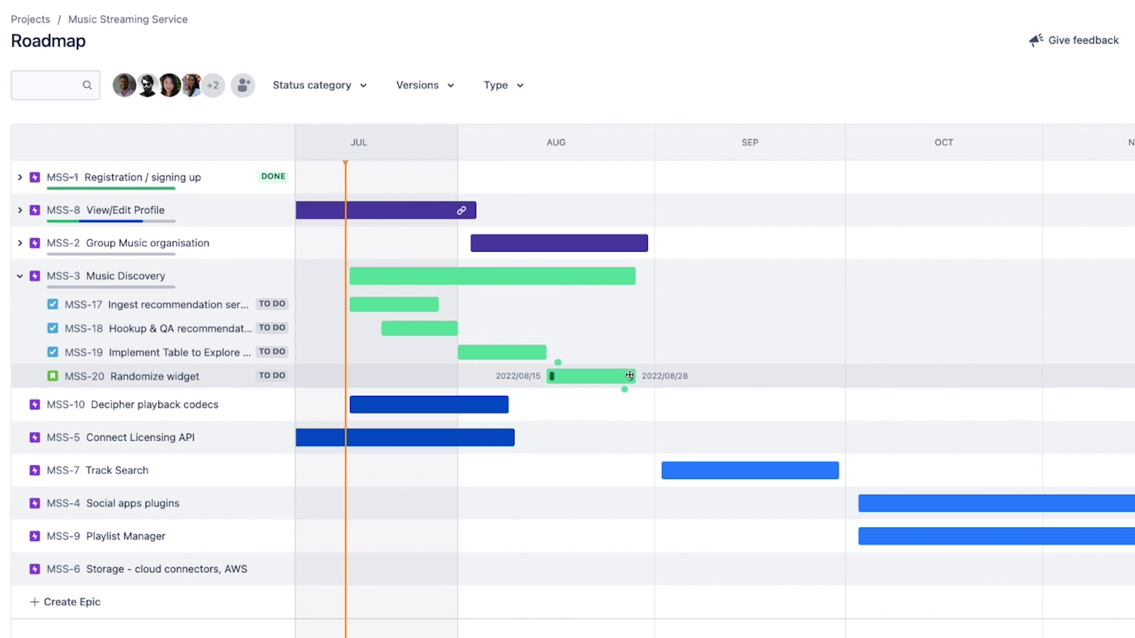
pyautogui.moveTo(629, 375)
pyautogui.mouseDown()
pyautogui.moveTo(685, 376)
pyautogui.moveTo(648, 376)
pyautogui.mouseUp()
pyautogui.moveTo(682, 371)
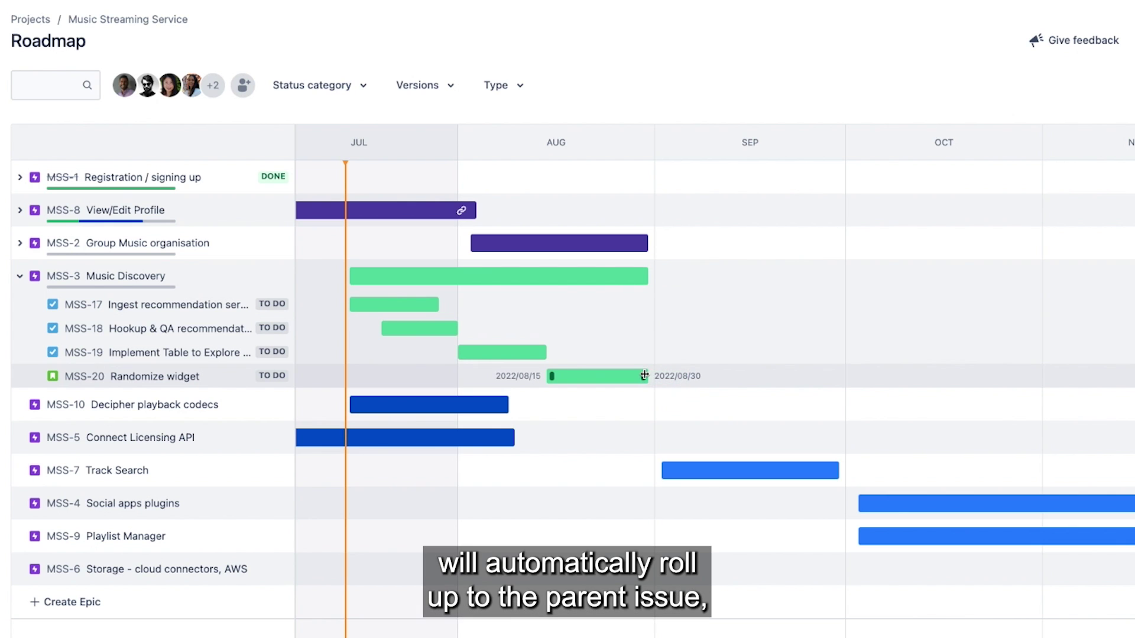
pyautogui.moveTo(605, 279)
pyautogui.mouseDown()
pyautogui.moveTo(645, 279)
pyautogui.moveTo(617, 284)
pyautogui.mouseUp()
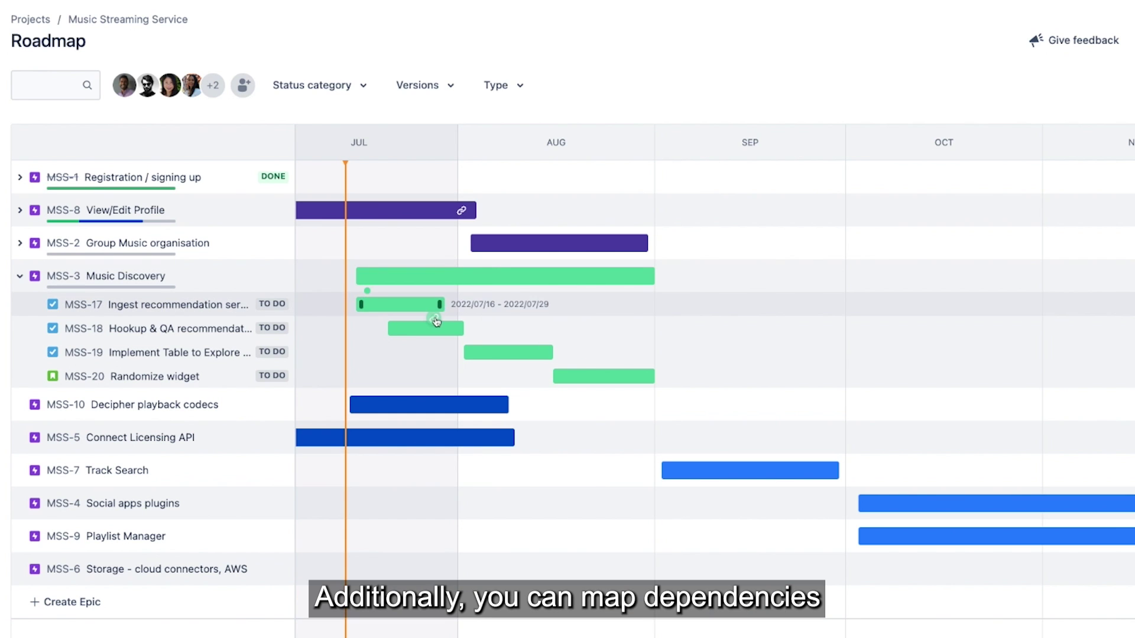
# - Link MSS-17 as a dependency of MSS-18 and review the MSS-19 blocks MSS-20 dependency
pyautogui.moveTo(434, 317); pyautogui.dragTo(575, 383)
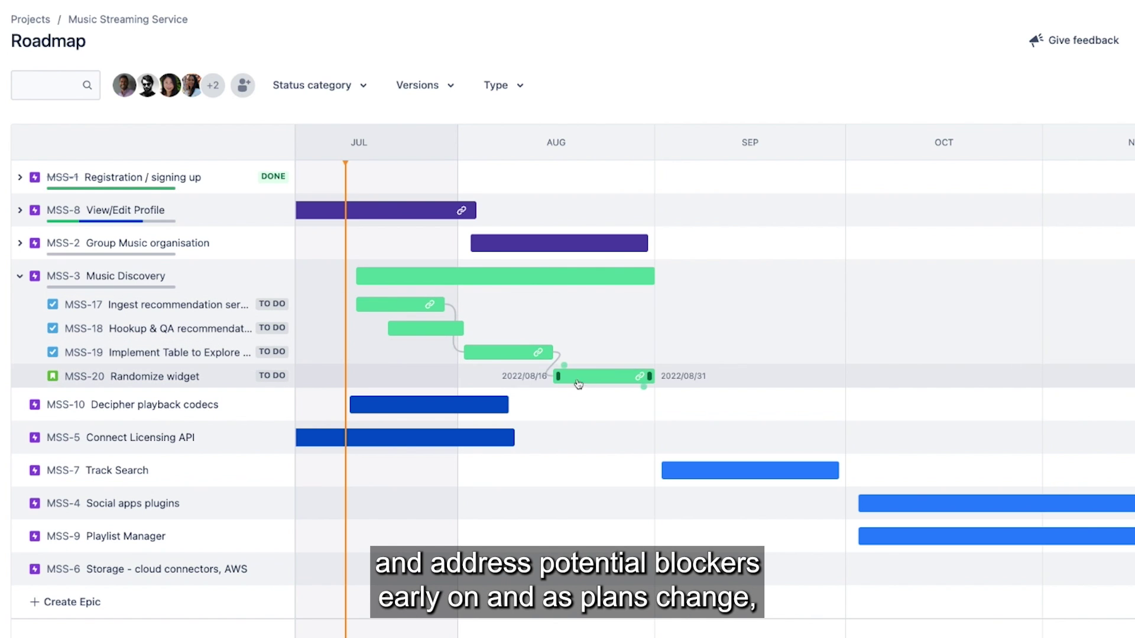
pyautogui.click(551, 369)
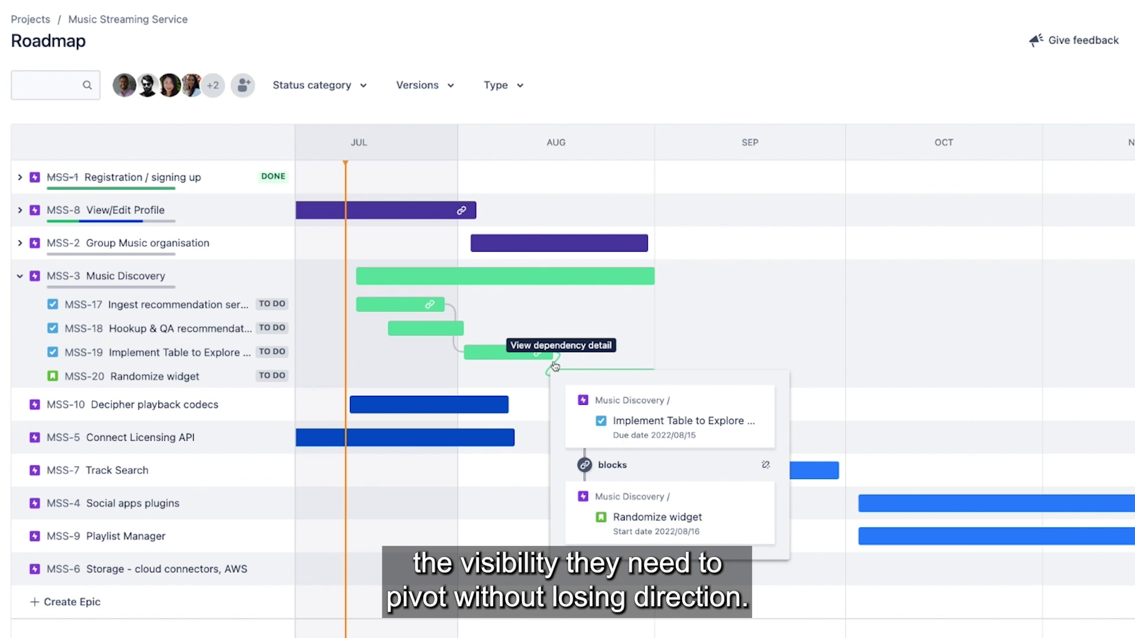
pyautogui.click(525, 399)
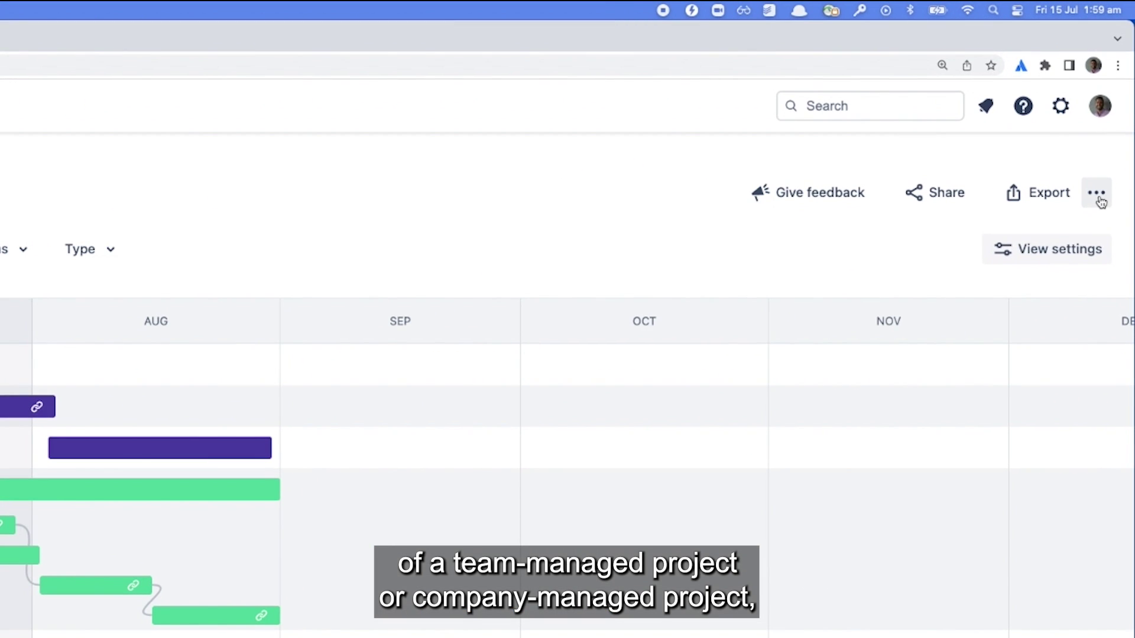
# - In Configure Roadmap, switch Child level issue scheduling off and back on
pyautogui.click(1099, 201)
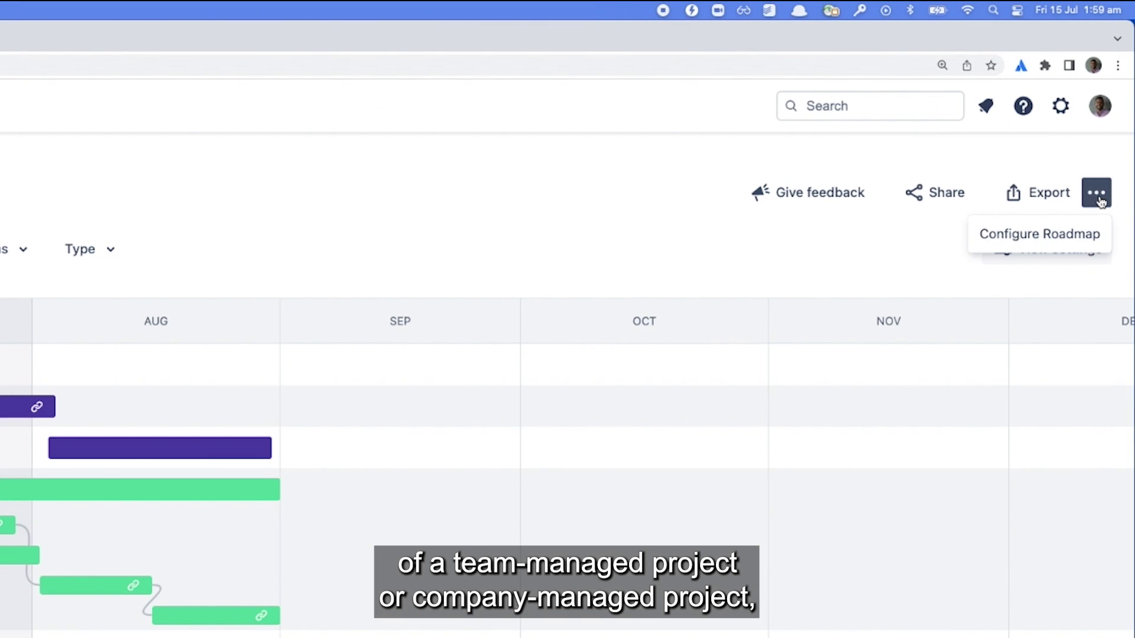
pyautogui.click(1081, 239)
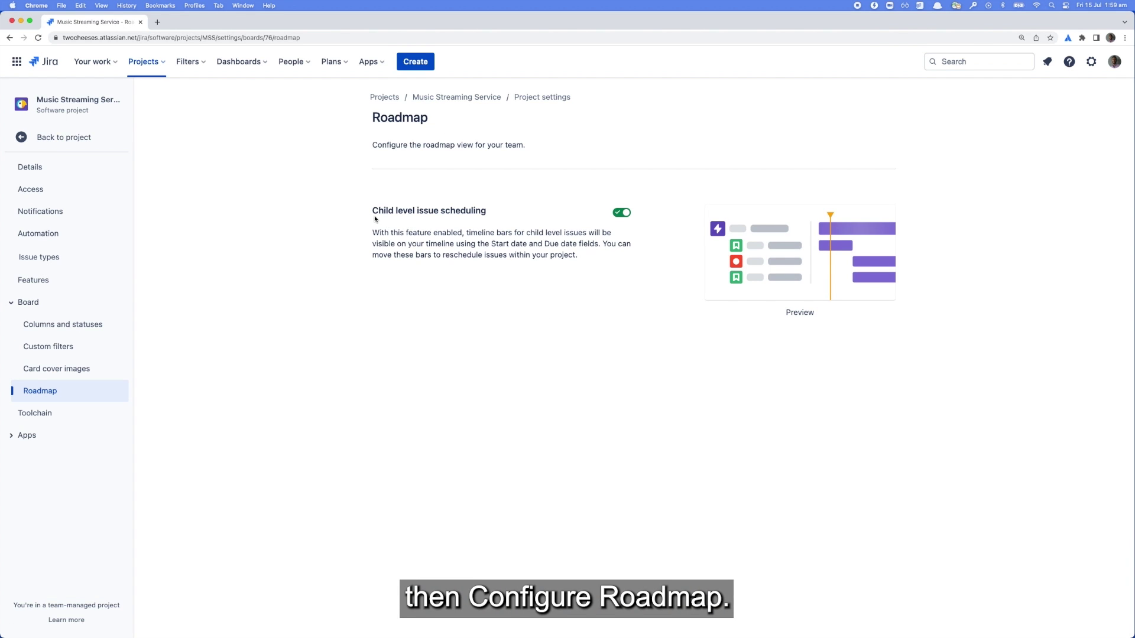
pyautogui.click(621, 212)
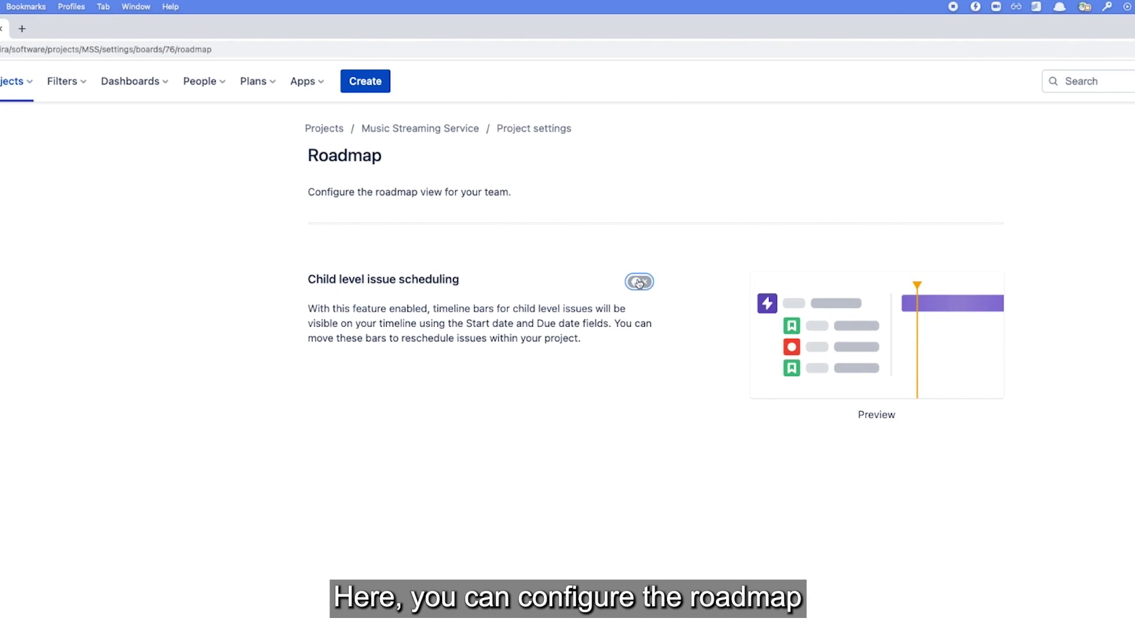
pyautogui.click(639, 282)
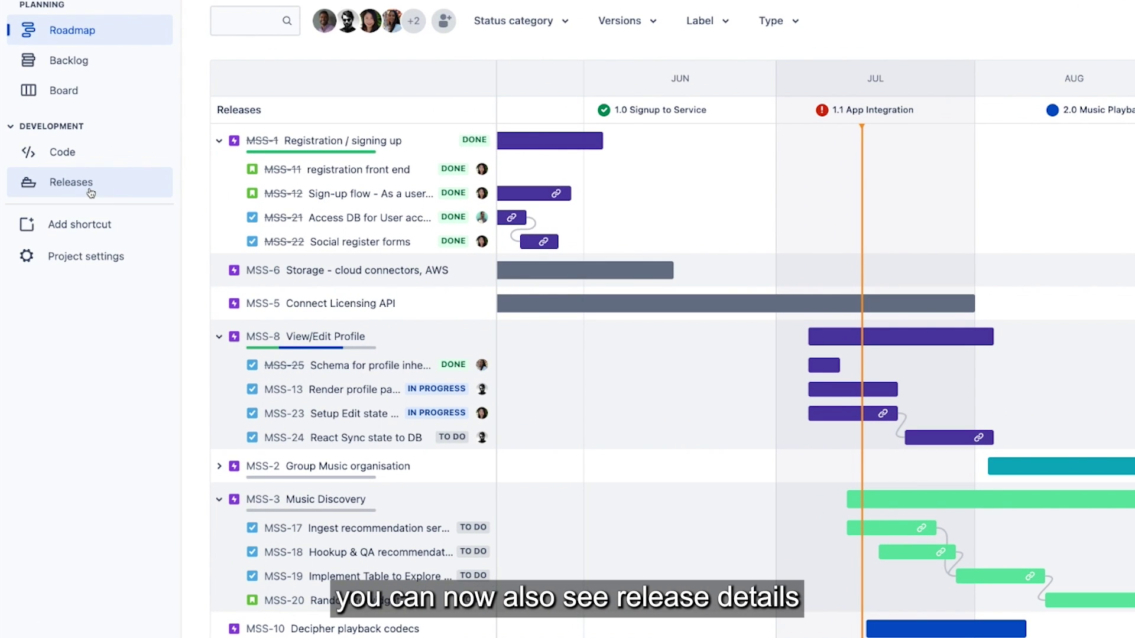
# - Check the 1.0 Signup to Service release, then turn the Releases view option off and back on
pyautogui.click(603, 111)
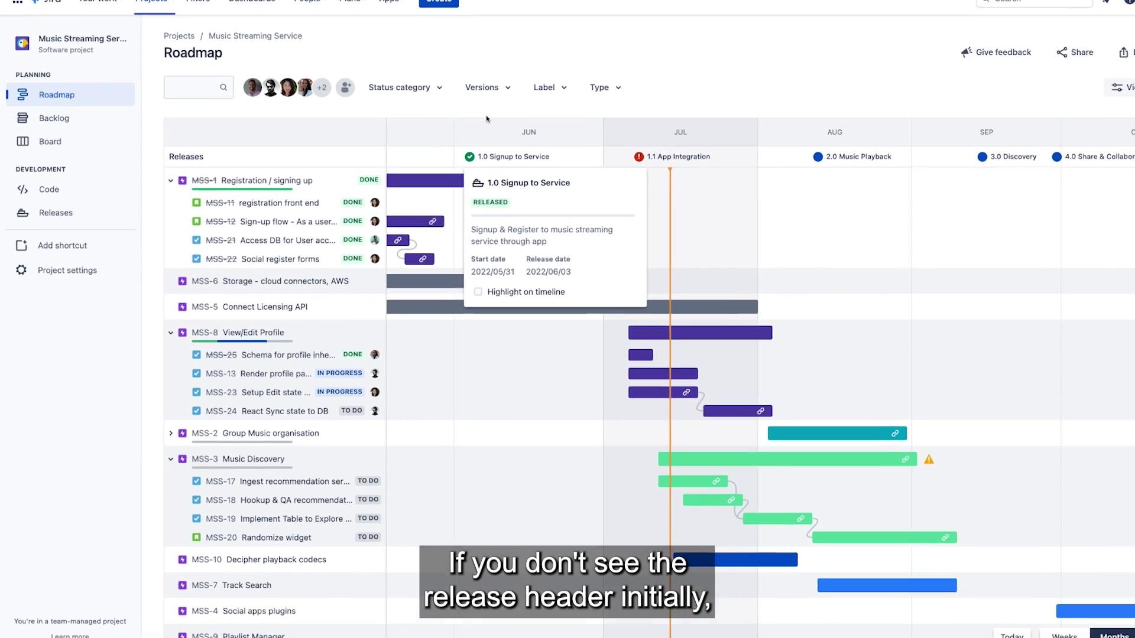
pyautogui.click(733, 65)
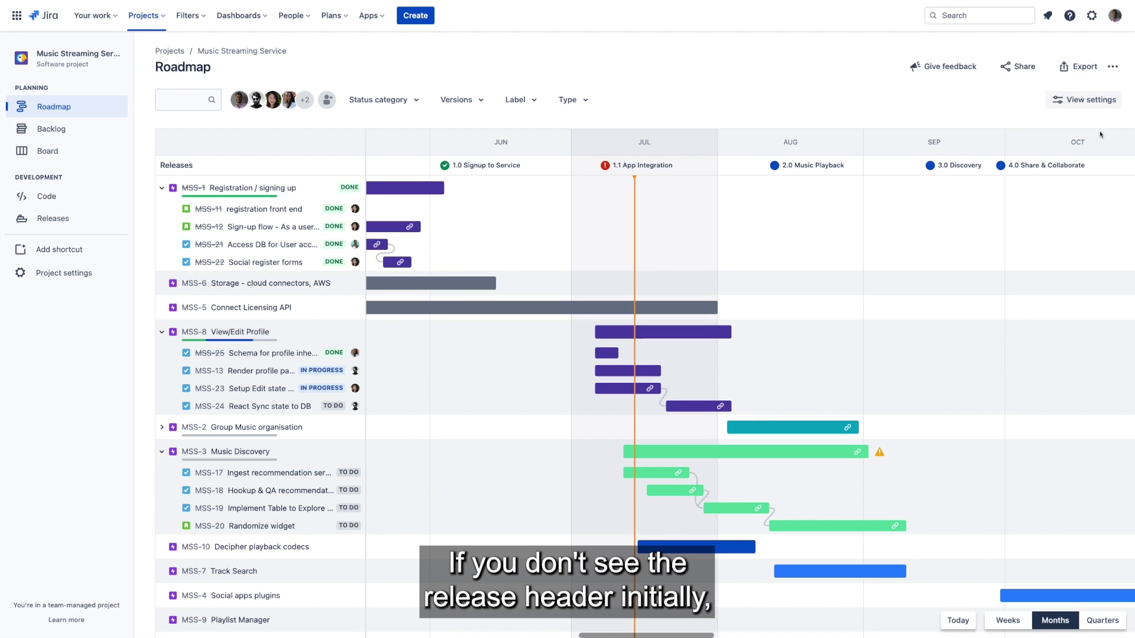
pyautogui.click(1087, 100)
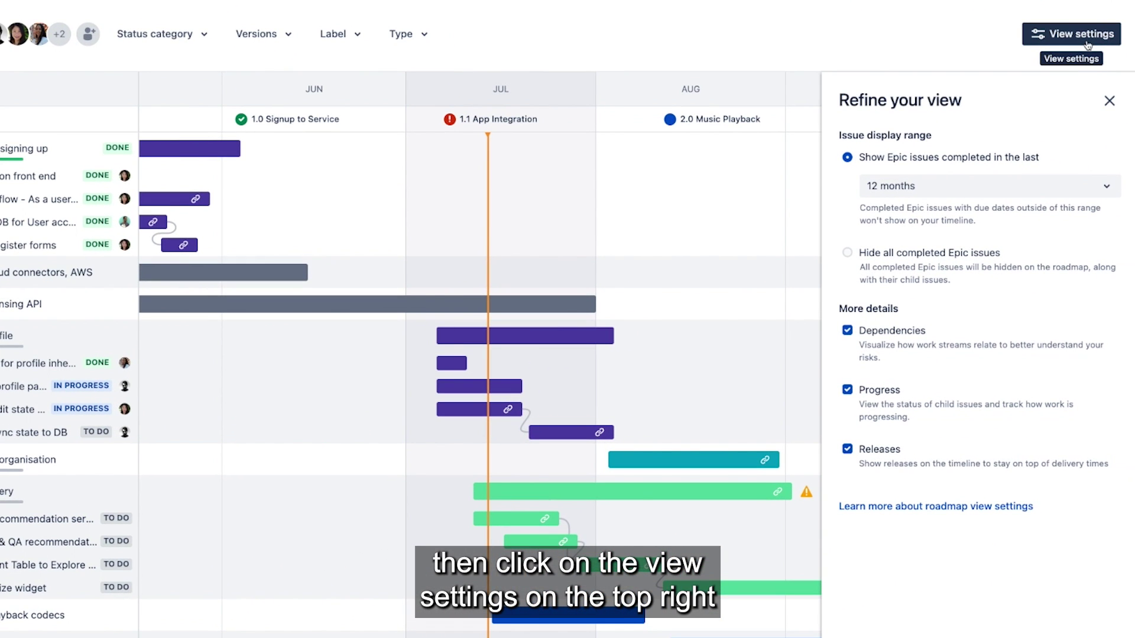
pyautogui.click(847, 450)
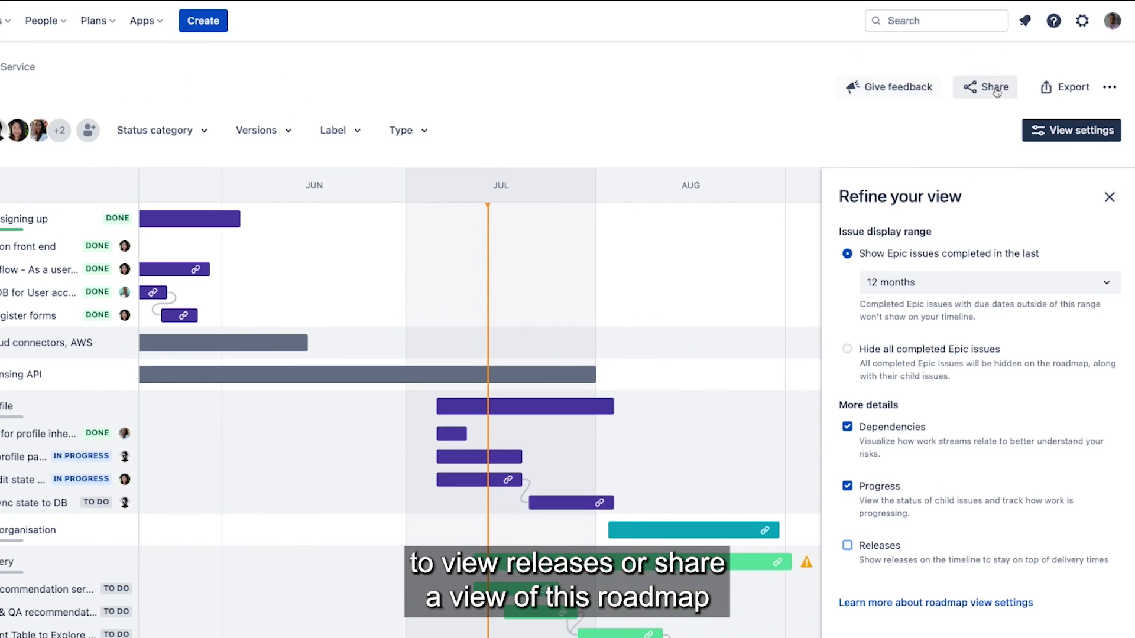
pyautogui.click(985, 87)
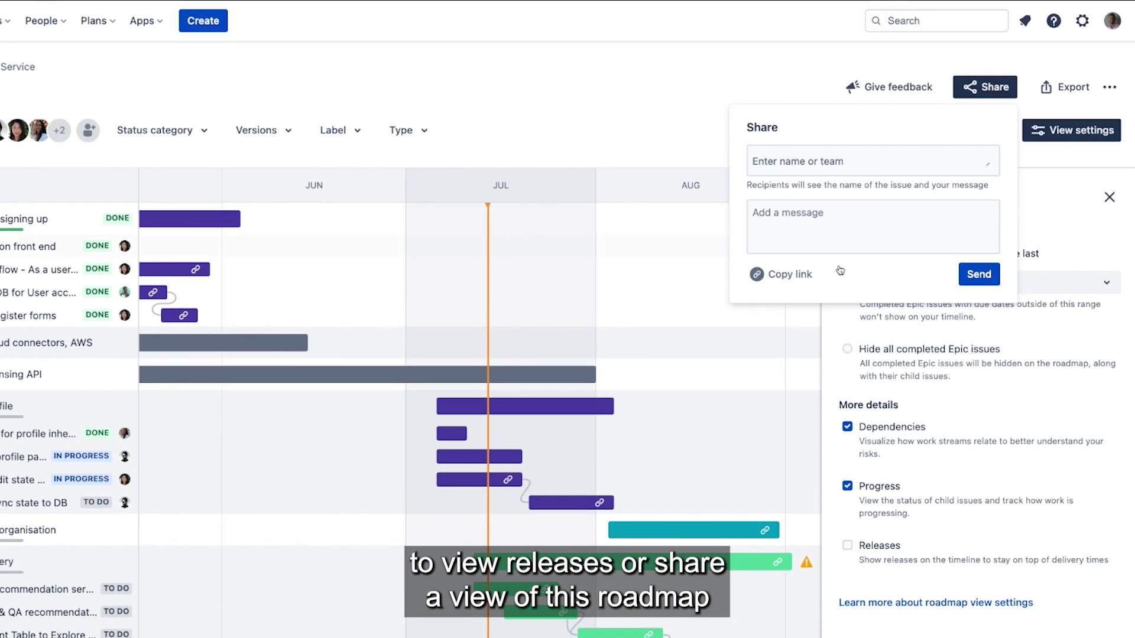
pyautogui.click(712, 82)
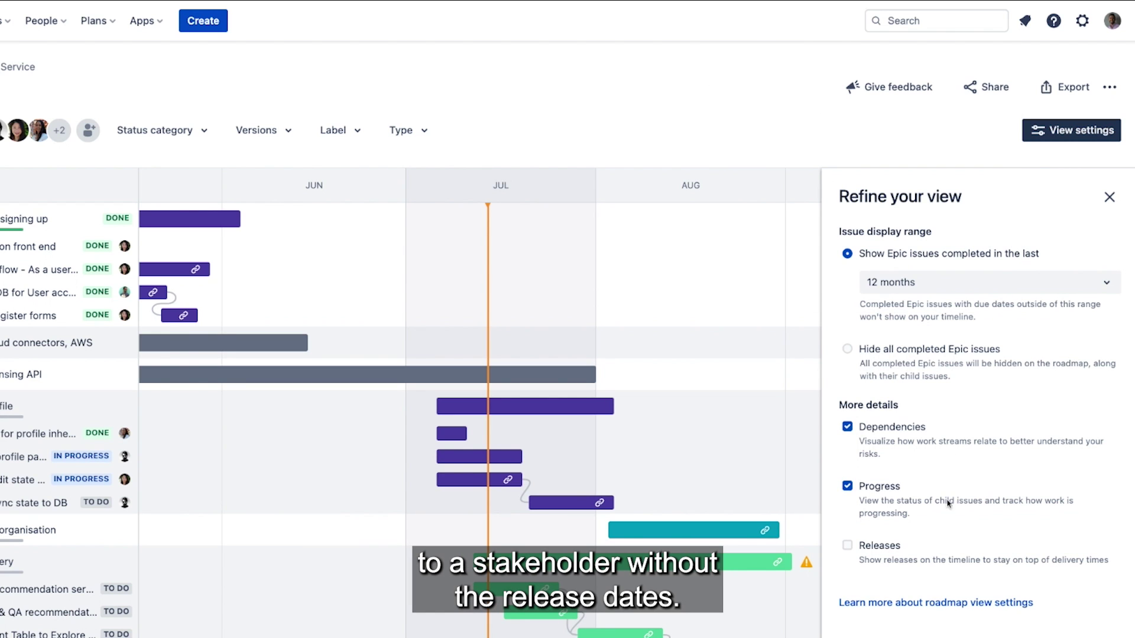
pyautogui.click(848, 545)
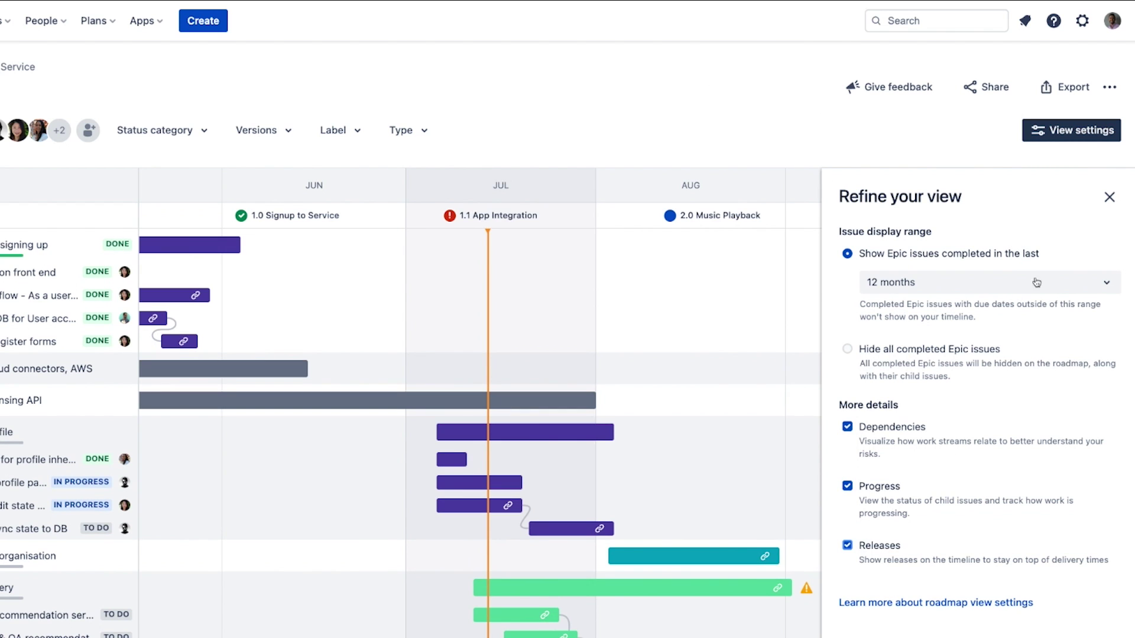
# - Highlight the 3.0 Discovery release (2022/09/12–2022/09/14) on the timeline, then view the 2.0 Music Playback release
pyautogui.click(1109, 198)
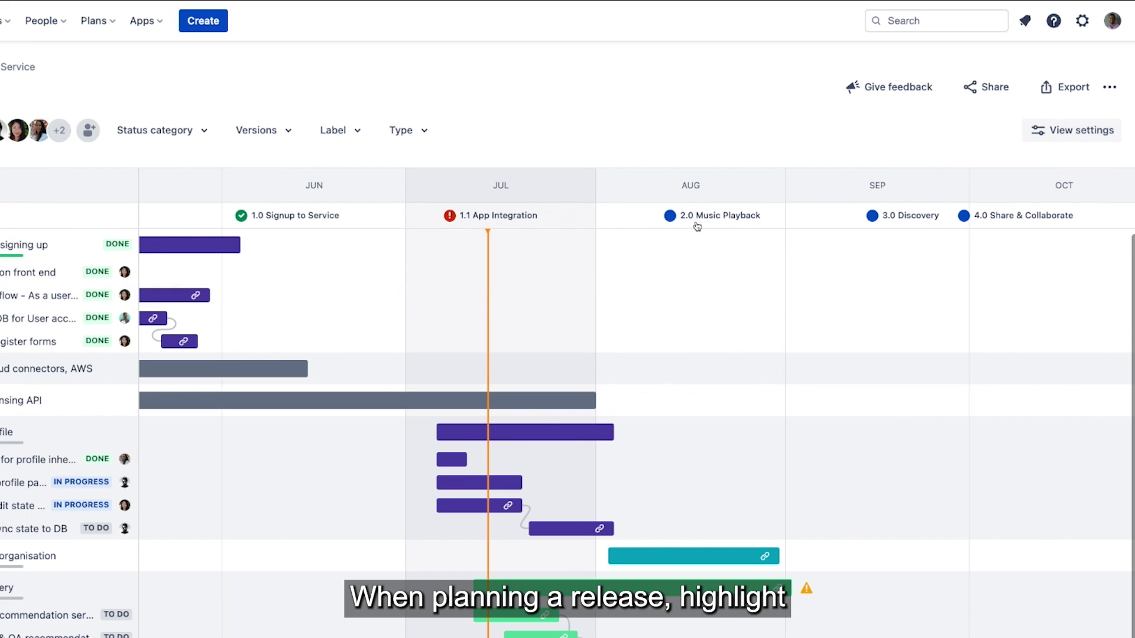
pyautogui.click(879, 221)
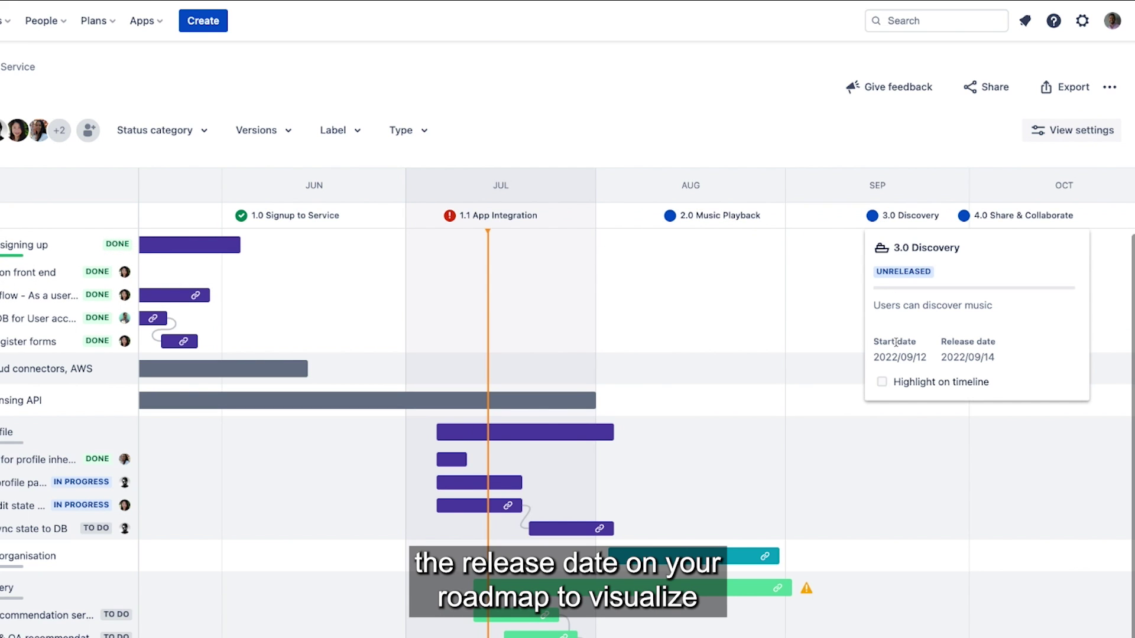
pyautogui.click(883, 383)
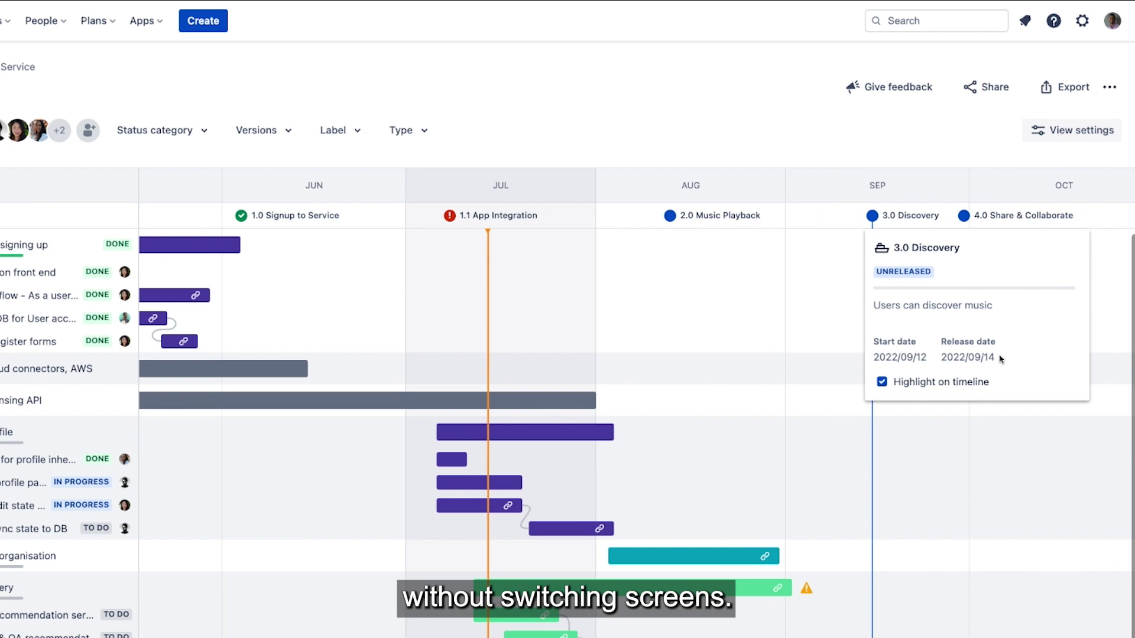
pyautogui.scroll(-3, 709, 210)
pyautogui.click(715, 50)
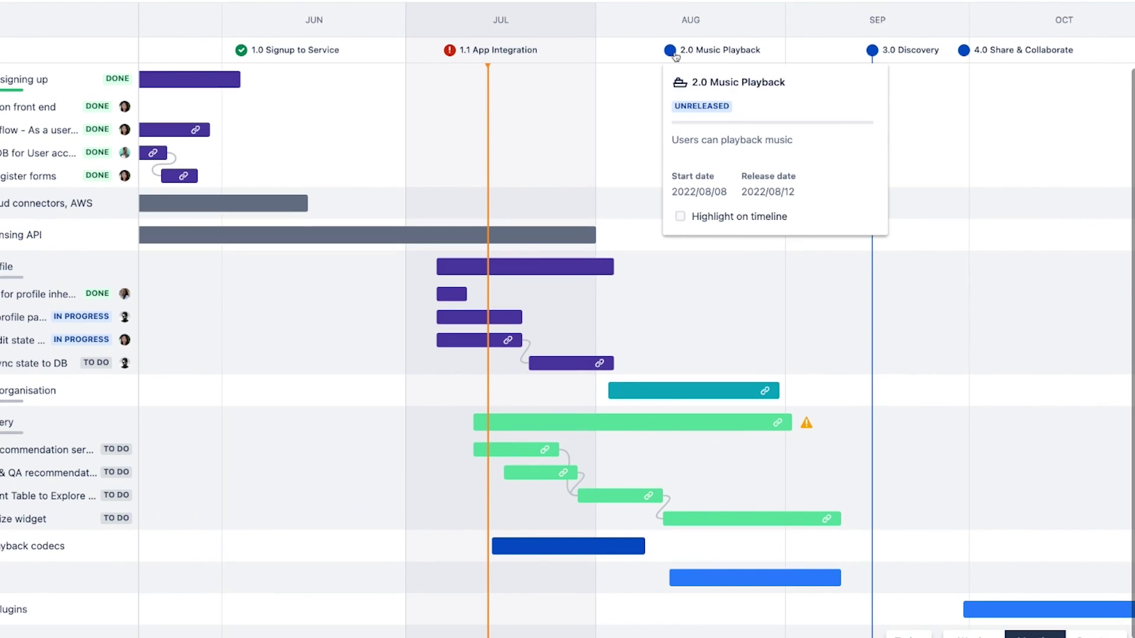
# - Extend the Music Discovery epic past the 3.0 Discovery line, then pull its end back to 2022/09/12
pyautogui.click(873, 52)
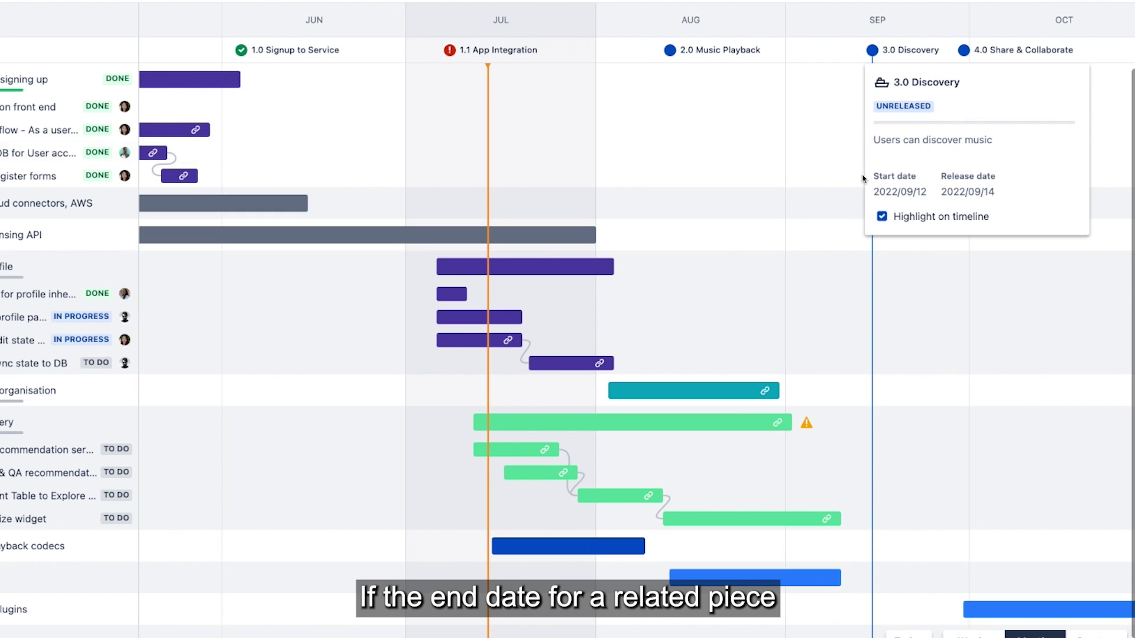
pyautogui.moveTo(789, 421)
pyautogui.moveTo(789, 421); pyautogui.dragTo(892, 422)
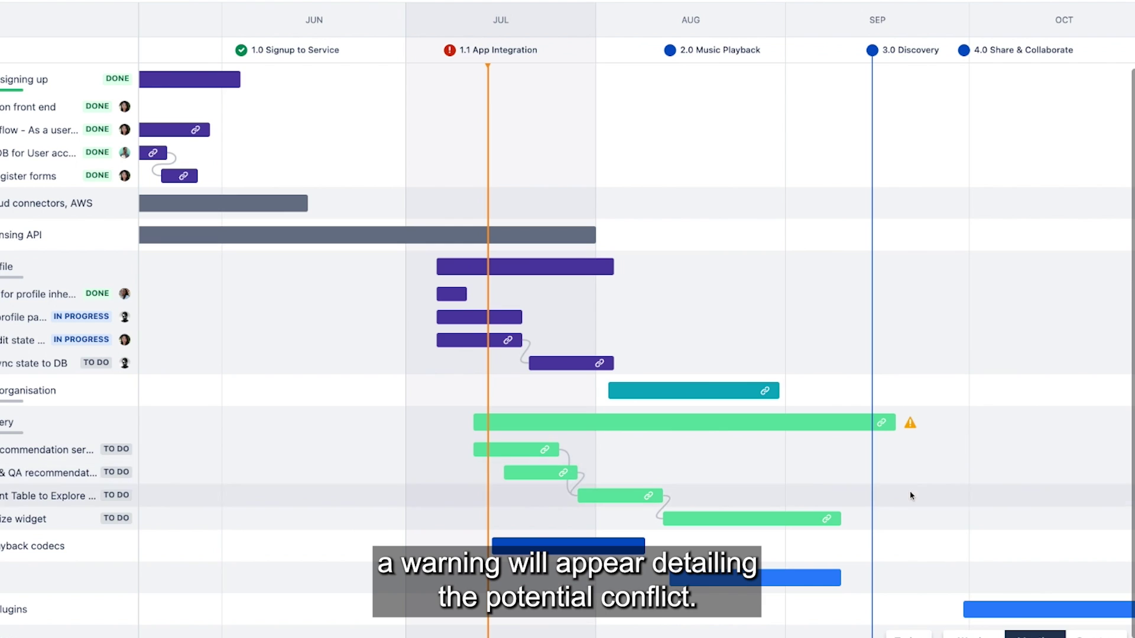
pyautogui.moveTo(912, 427)
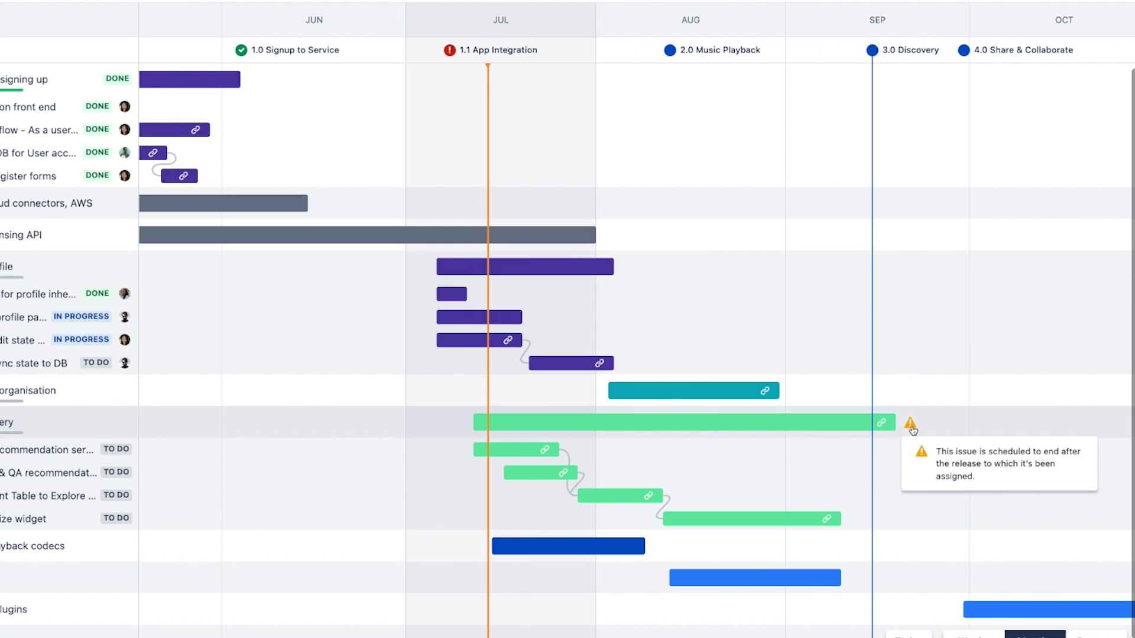
pyautogui.moveTo(893, 422); pyautogui.dragTo(854, 422)
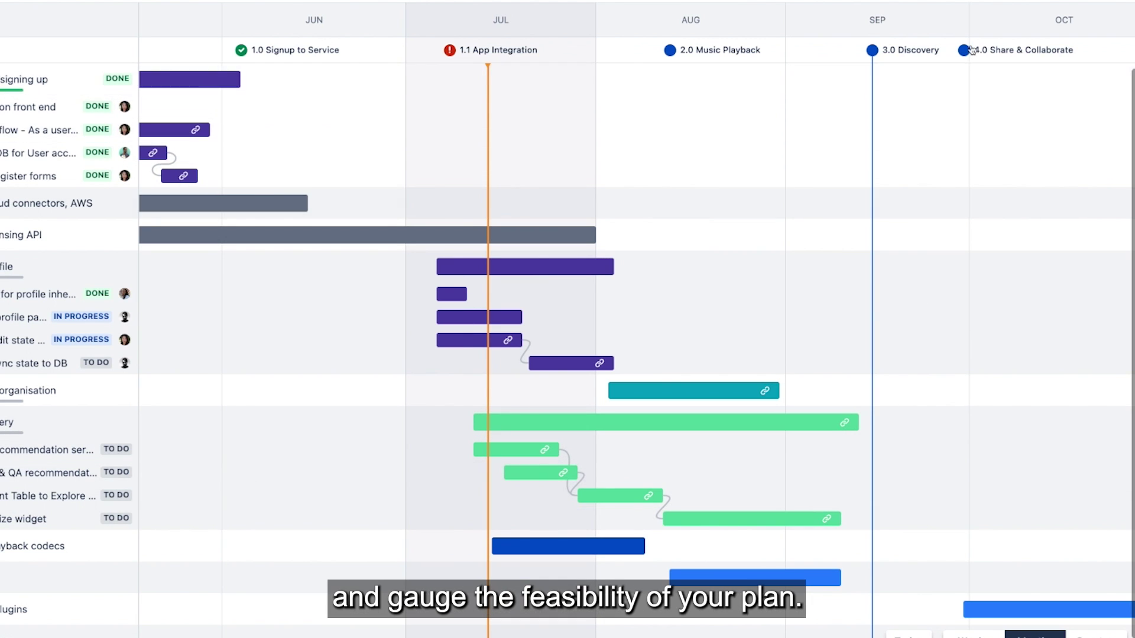
pyautogui.moveTo(970, 53)
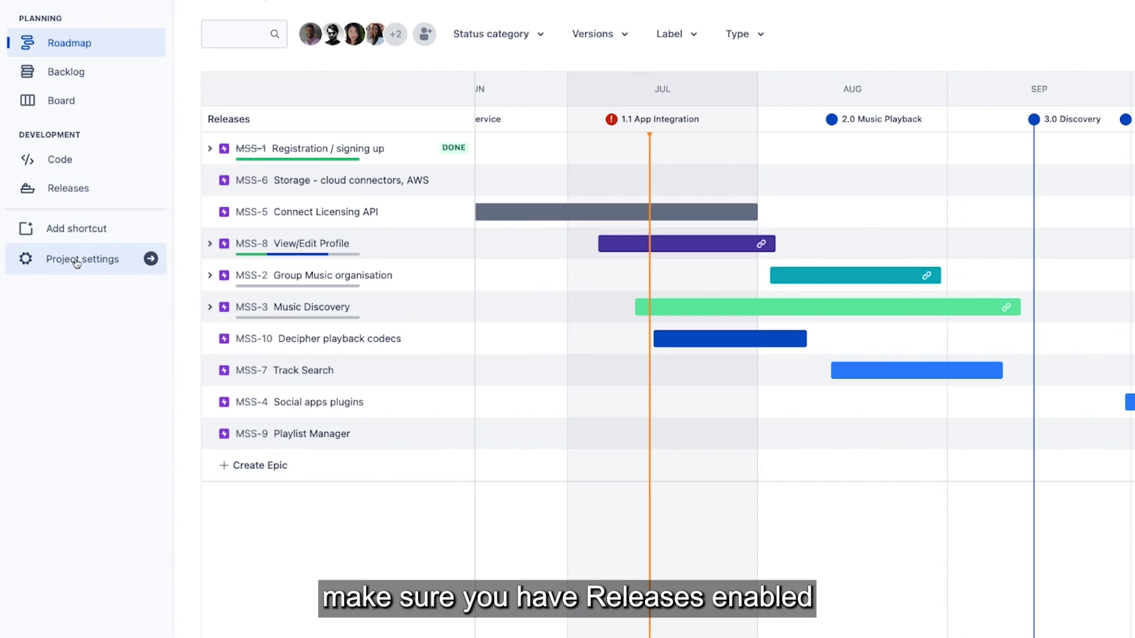
# - Go to Project settings > Features and scroll down to the enabled Releases toggle
pyautogui.click(70, 274)
pyautogui.click(78, 207)
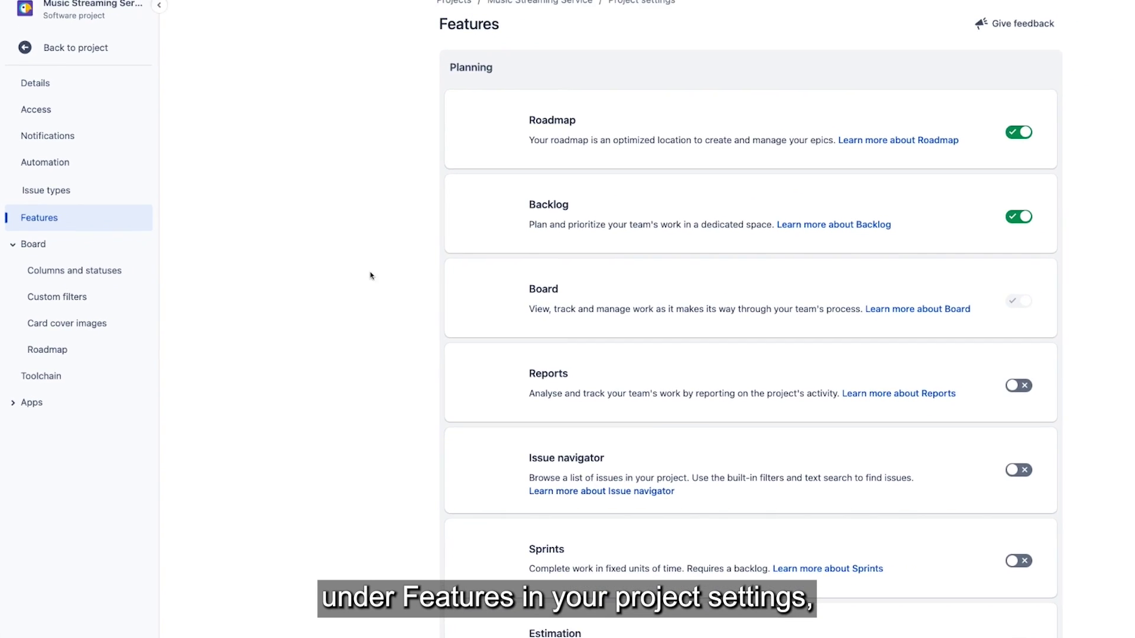
pyautogui.scroll(-1, 816, 427)
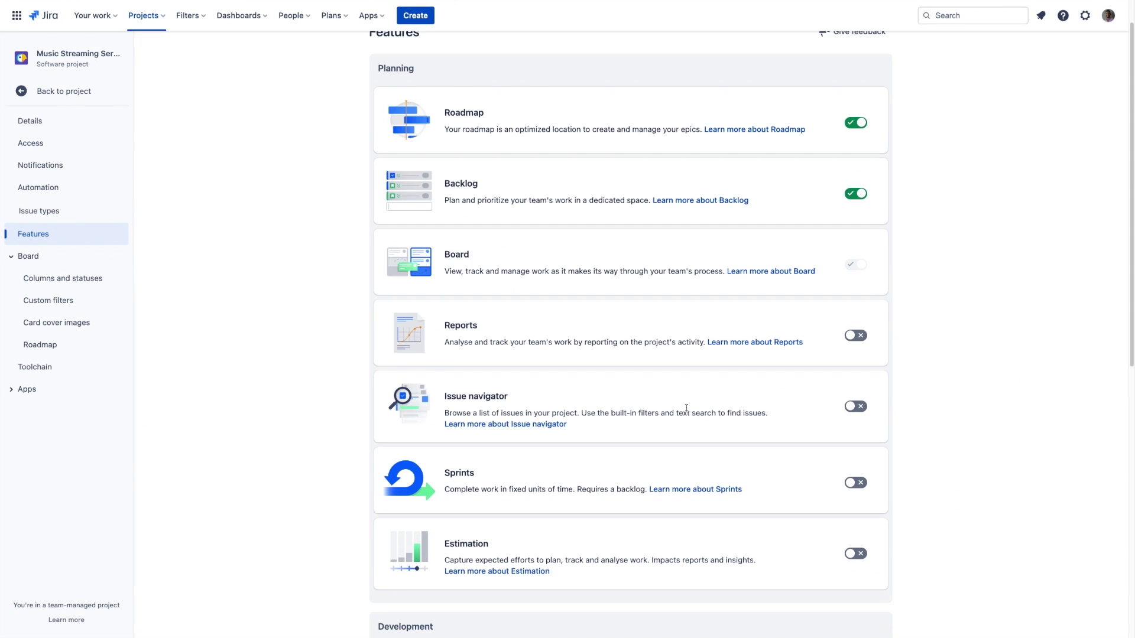
pyautogui.scroll(-5, 686, 408)
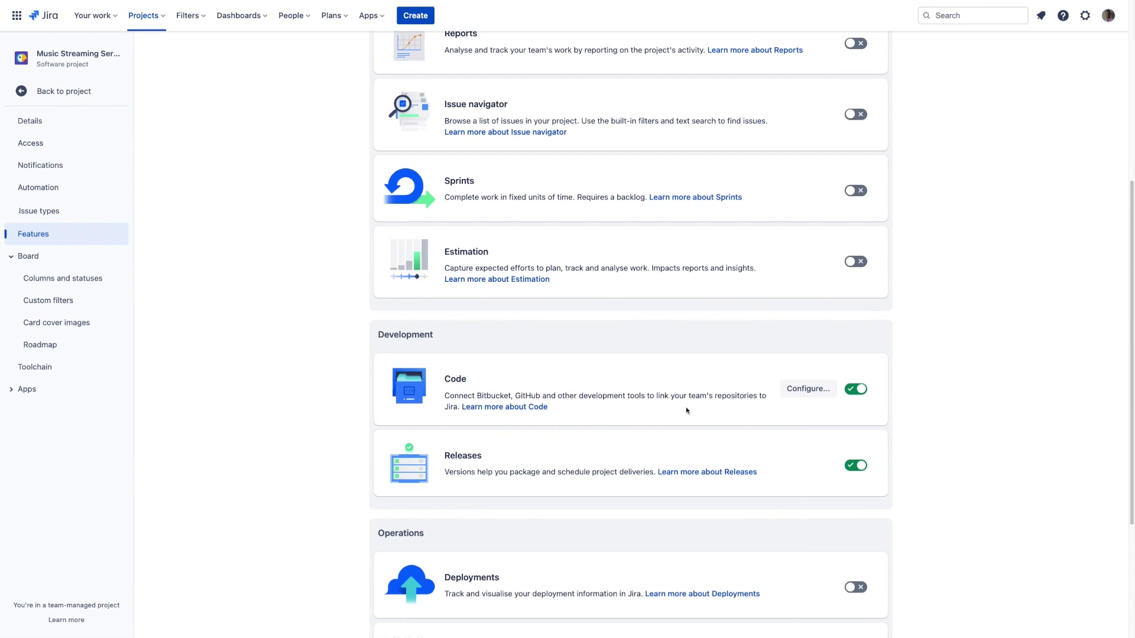